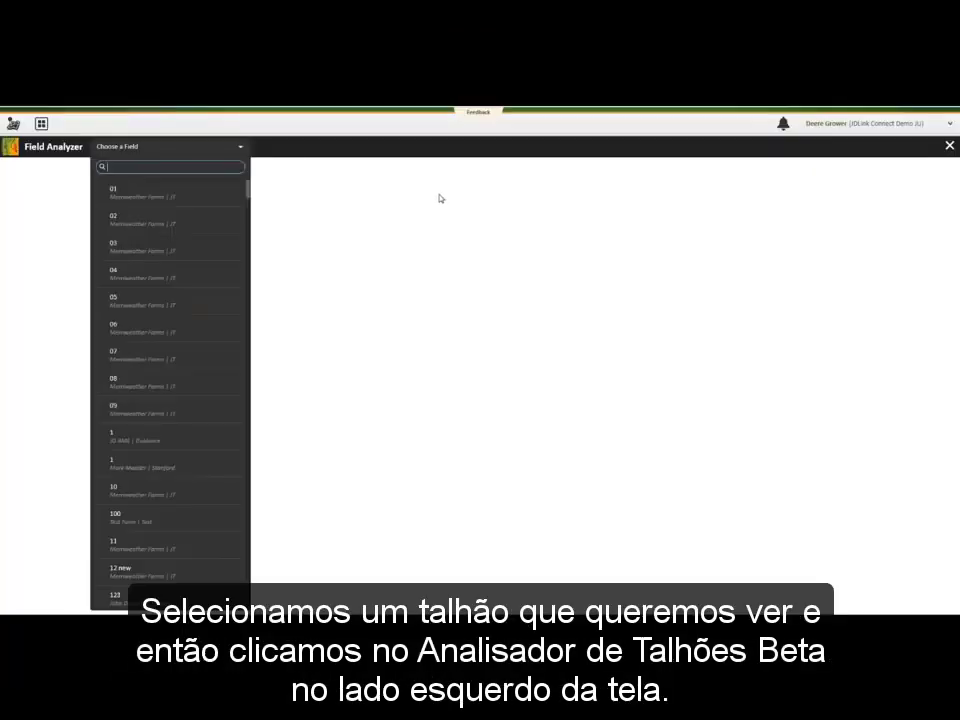
# Search for 'rent' and open the Rented 2 field in Field Analyzer Beta
pyautogui.write('nted')
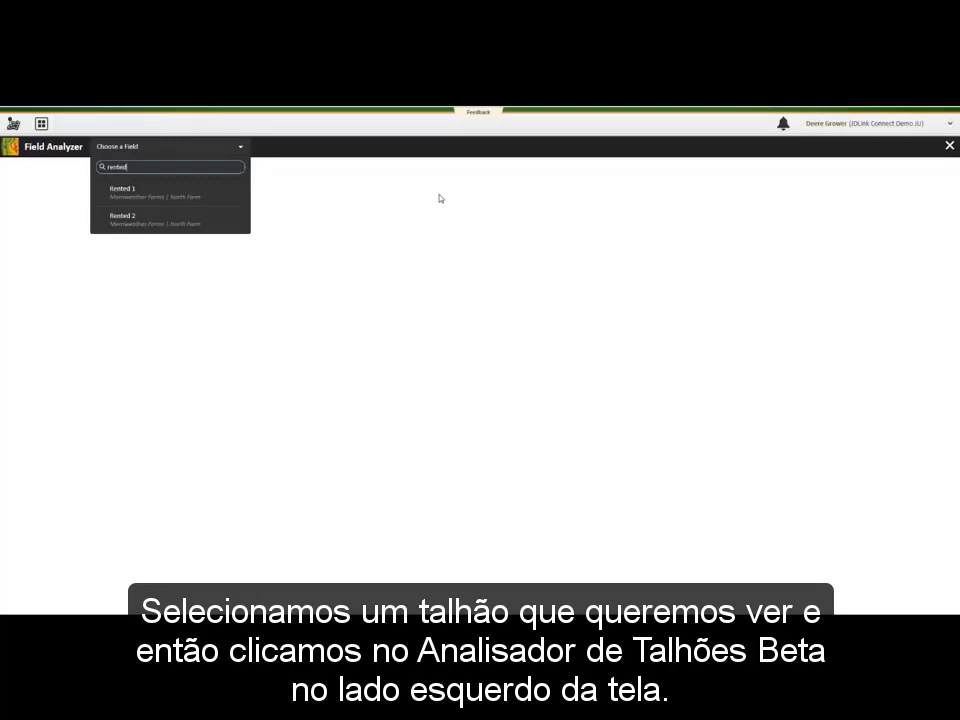
pyautogui.click(212, 216)
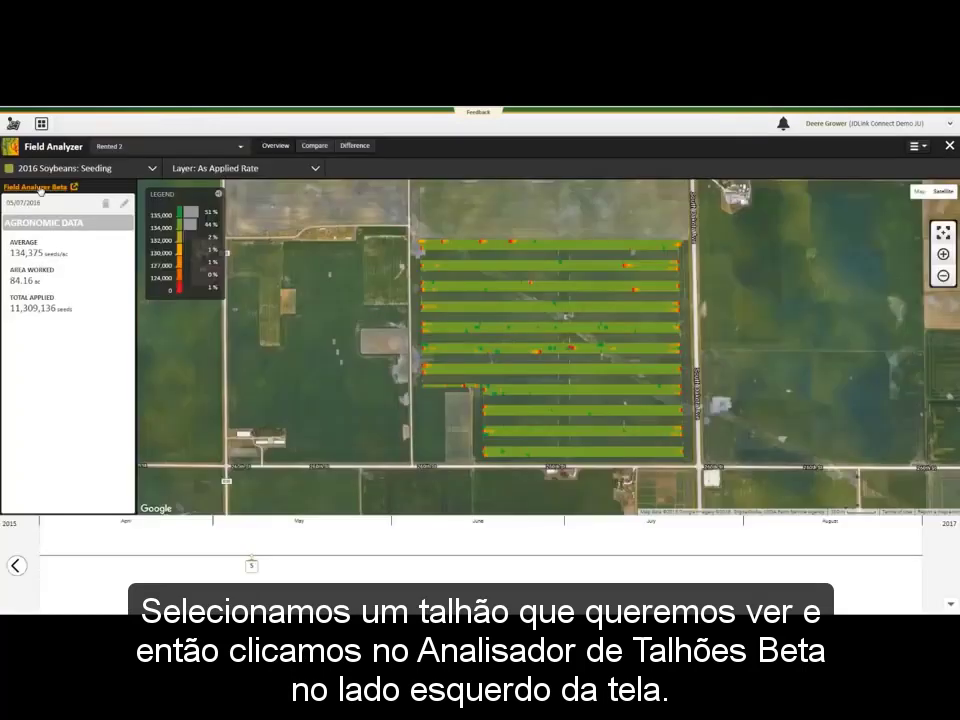
pyautogui.click(40, 188)
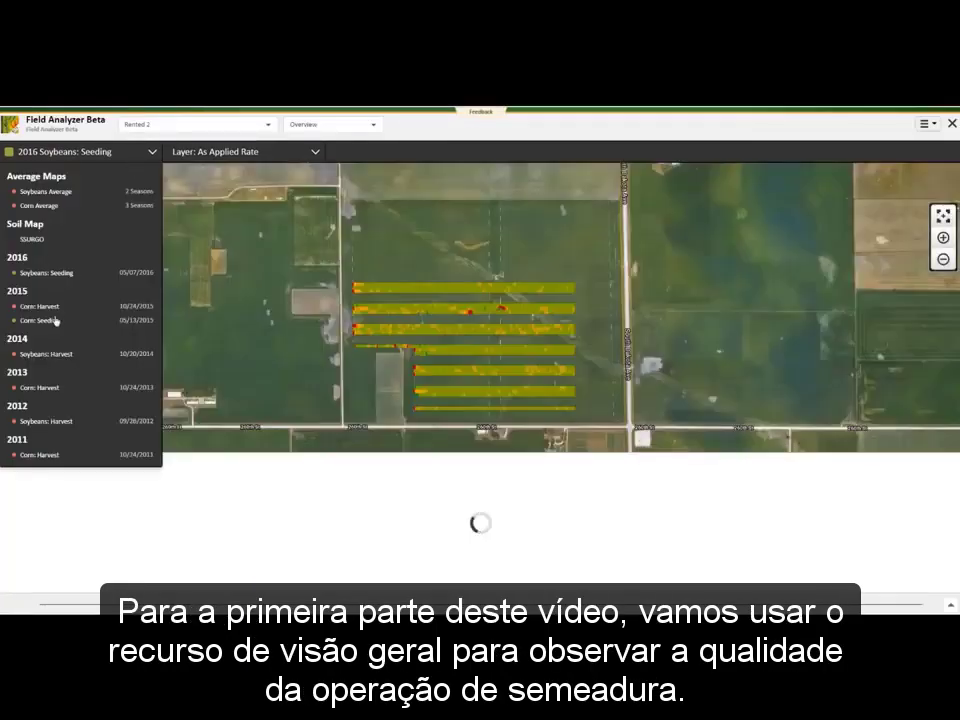
# Show the 2015 Corn: Seeding map on its Prescription Rate layer (31,000 seeds/ac)
pyautogui.click(55, 320)
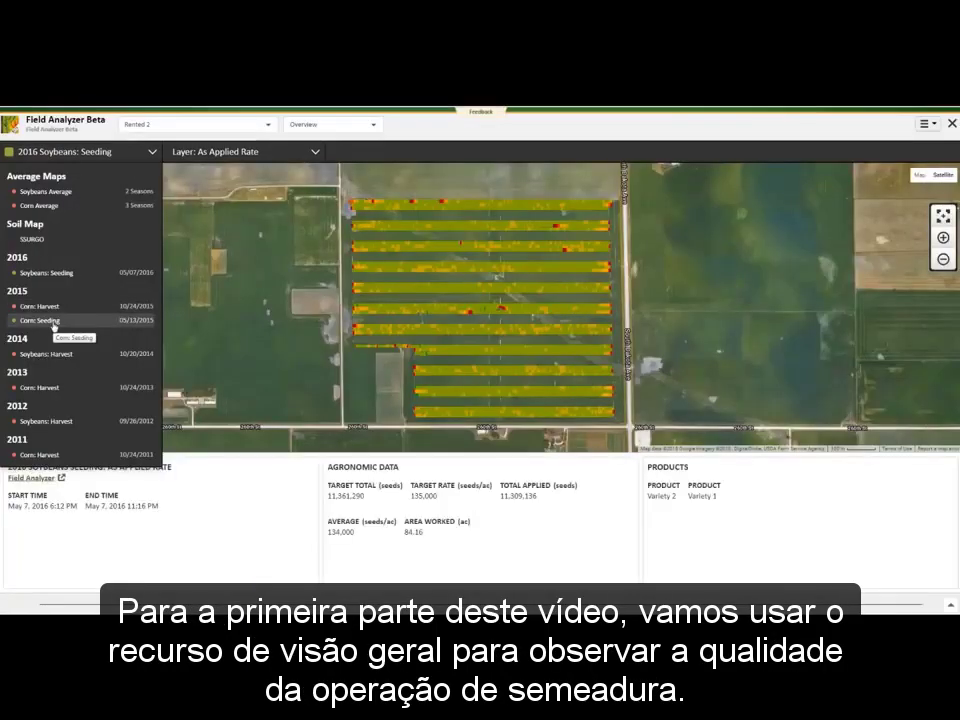
pyautogui.click(266, 154)
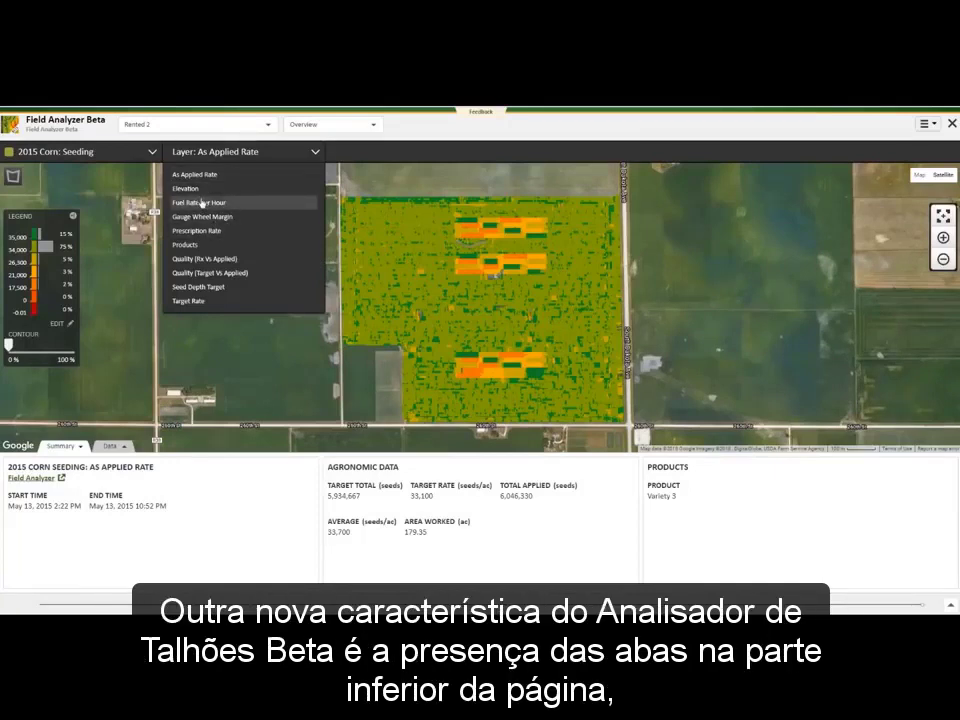
pyautogui.click(197, 231)
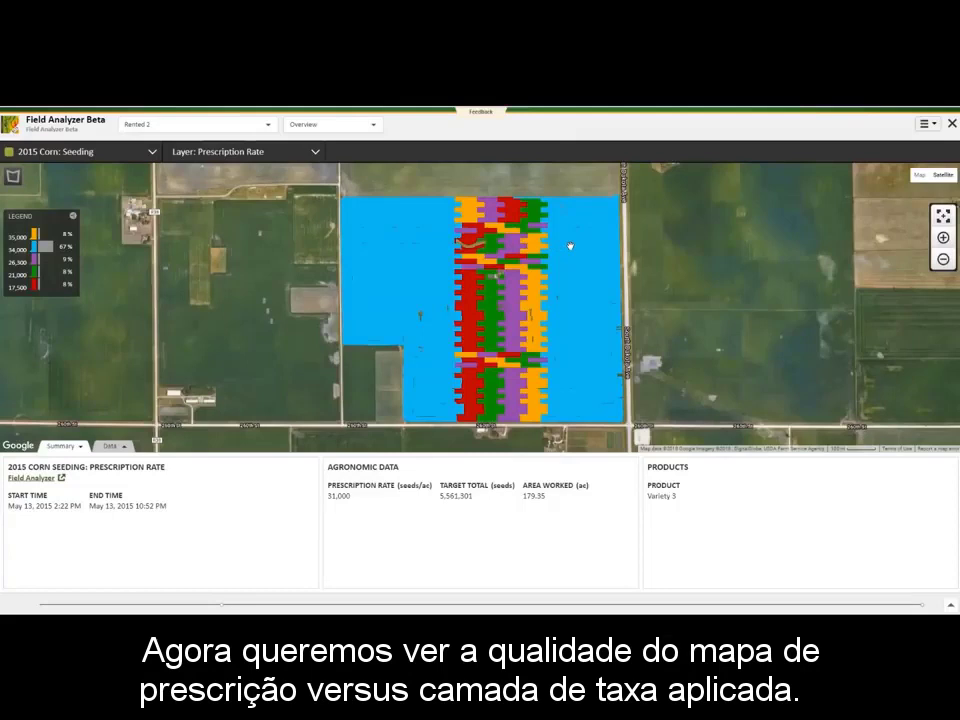
# View the Quality (Rx Vs Applied) layer, then switch to Quality (Target Vs Applied) showing 94.85%
pyautogui.click(316, 153)
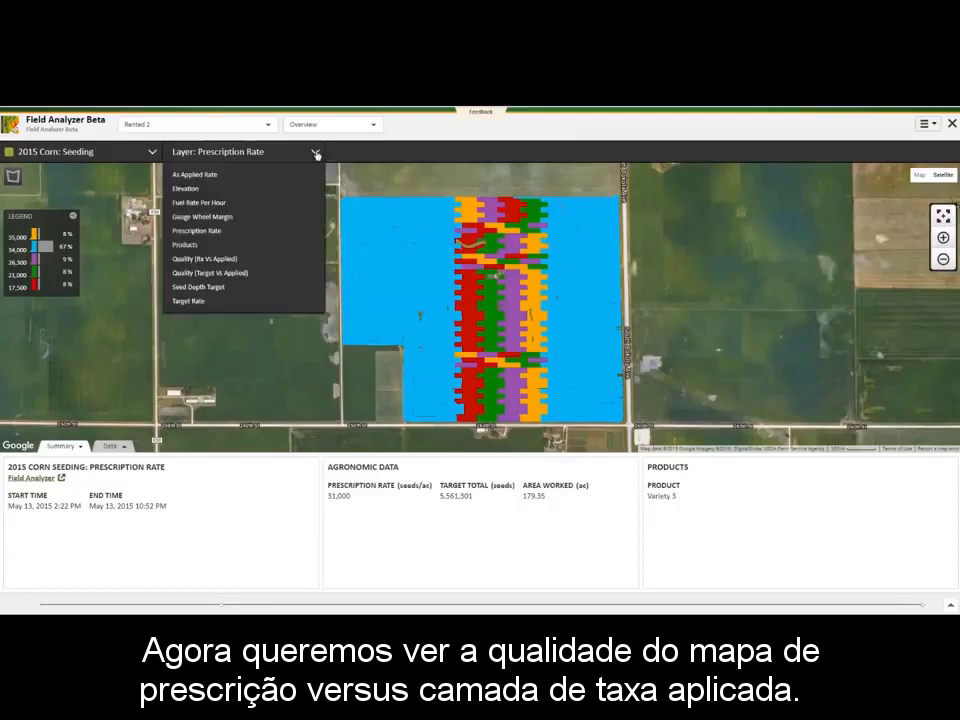
pyautogui.click(236, 259)
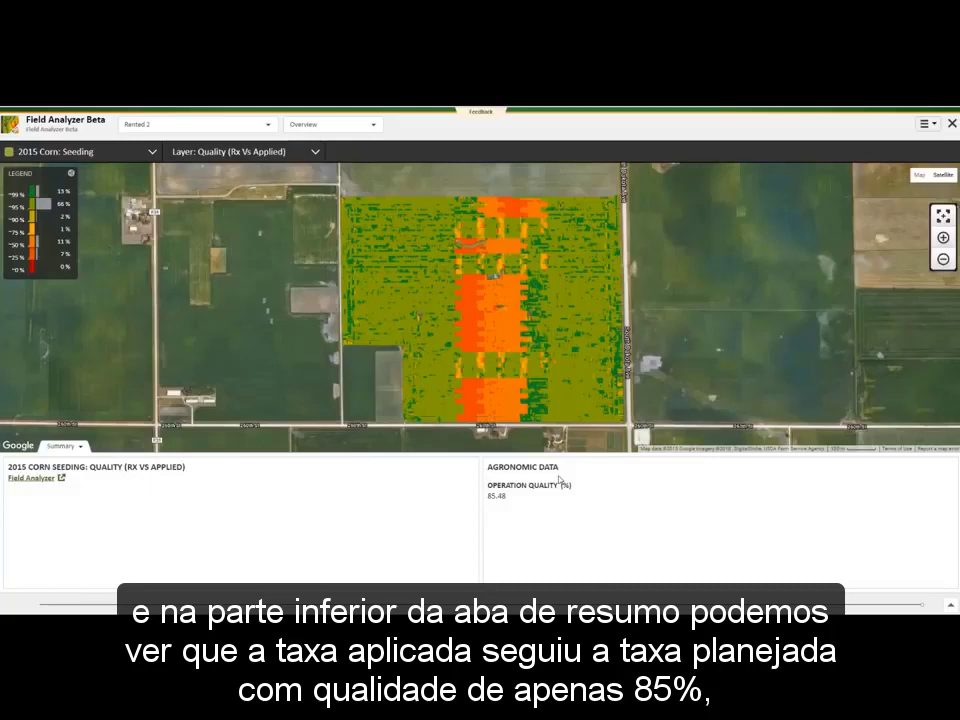
pyautogui.click(304, 158)
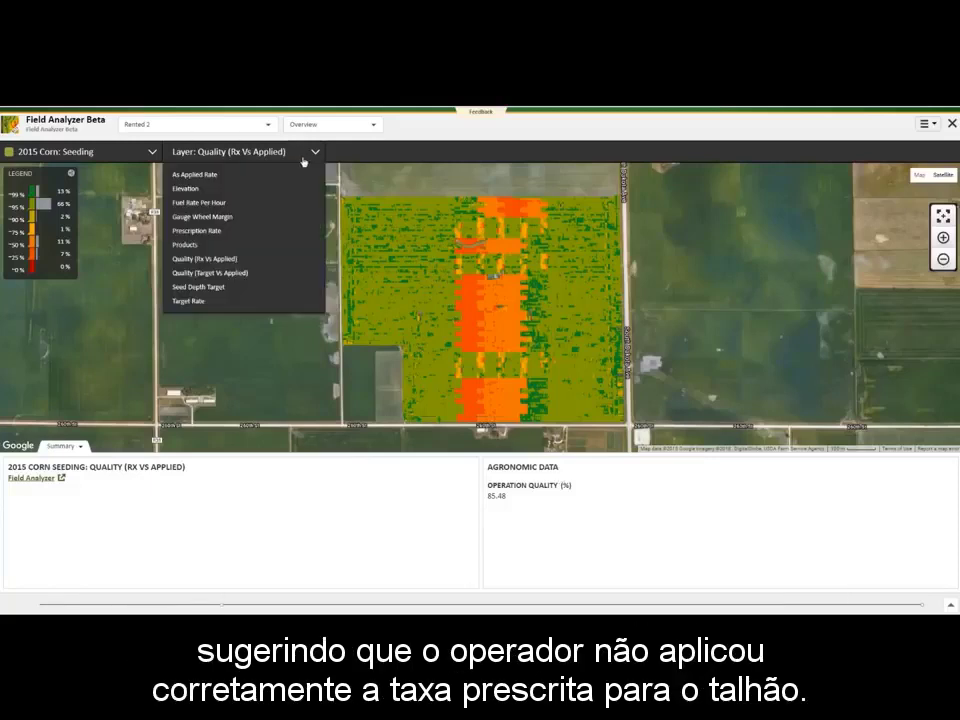
pyautogui.click(250, 274)
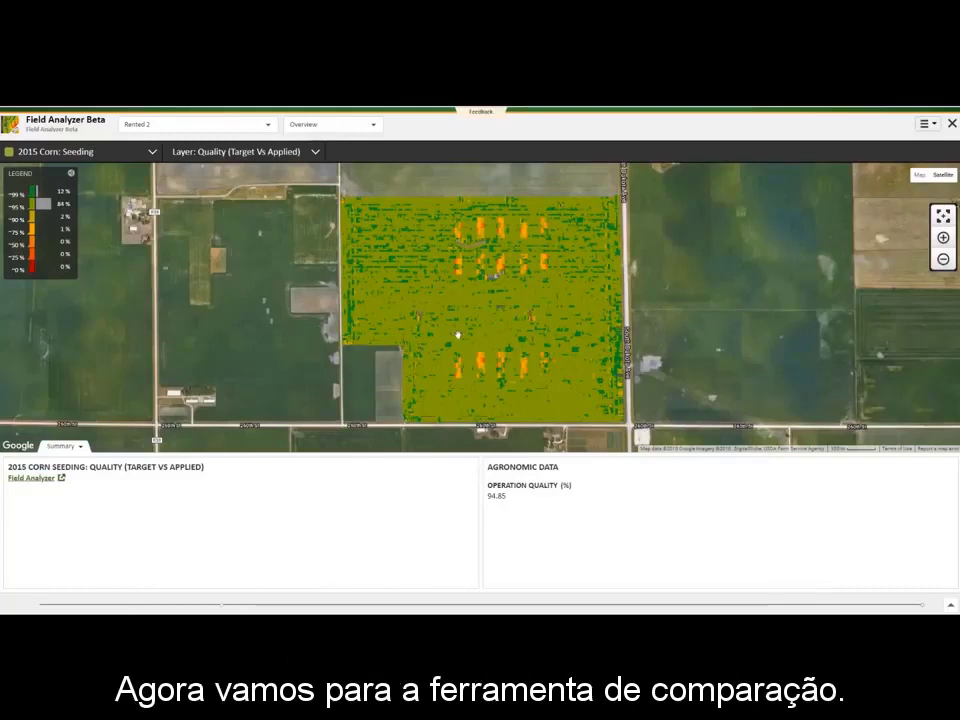
# In Compare mode, put the 2013/2011 Corn Average left and 2015 Corn: Harvest right
pyautogui.click(352, 125)
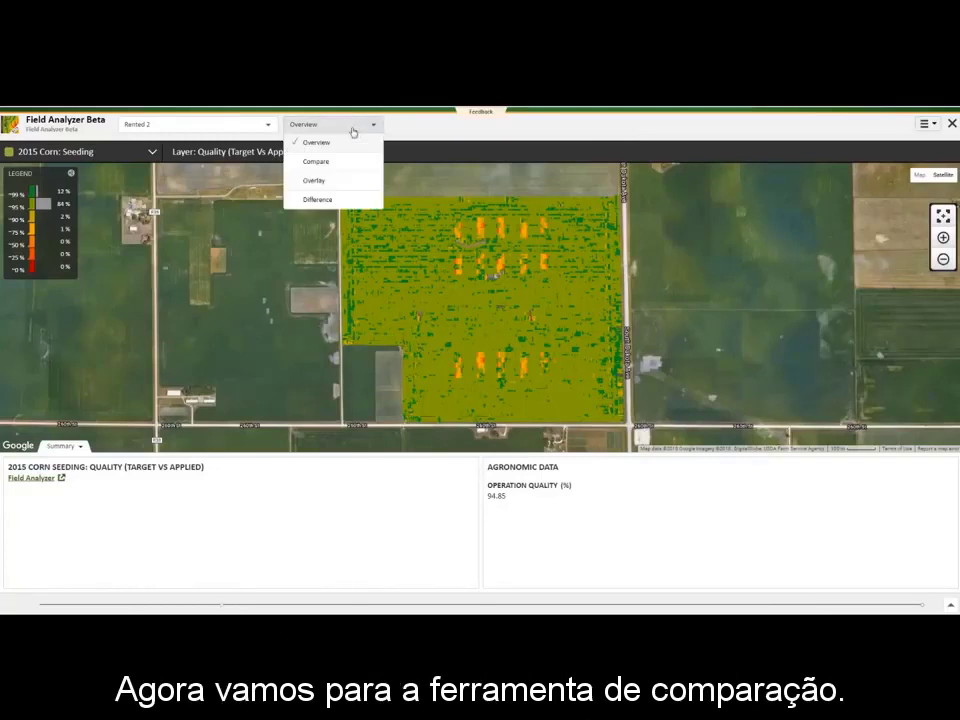
pyautogui.click(340, 165)
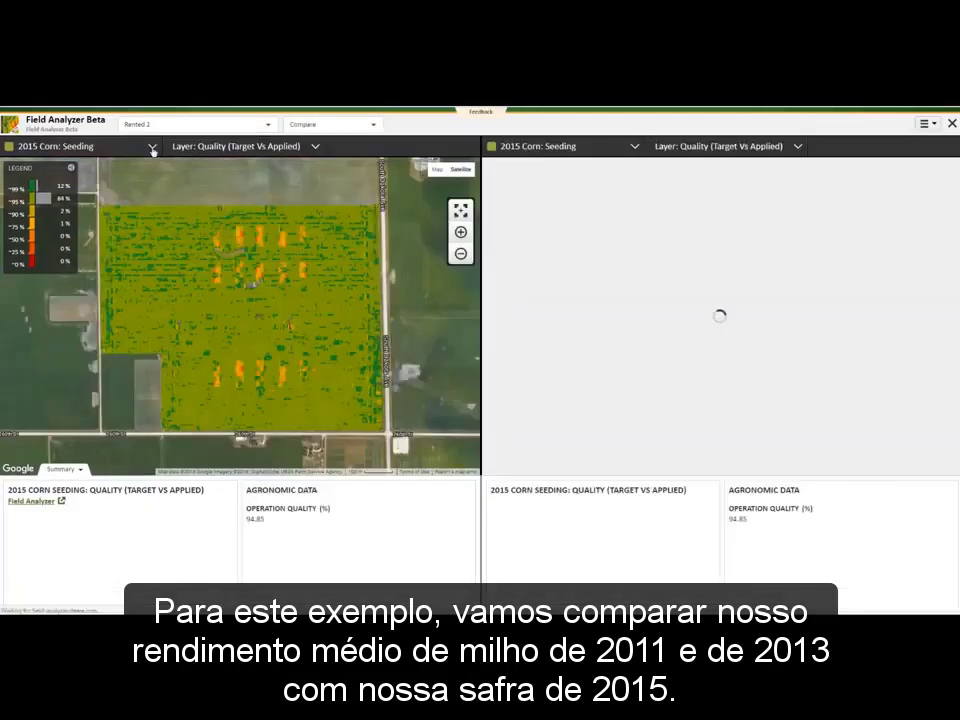
pyautogui.click(152, 147)
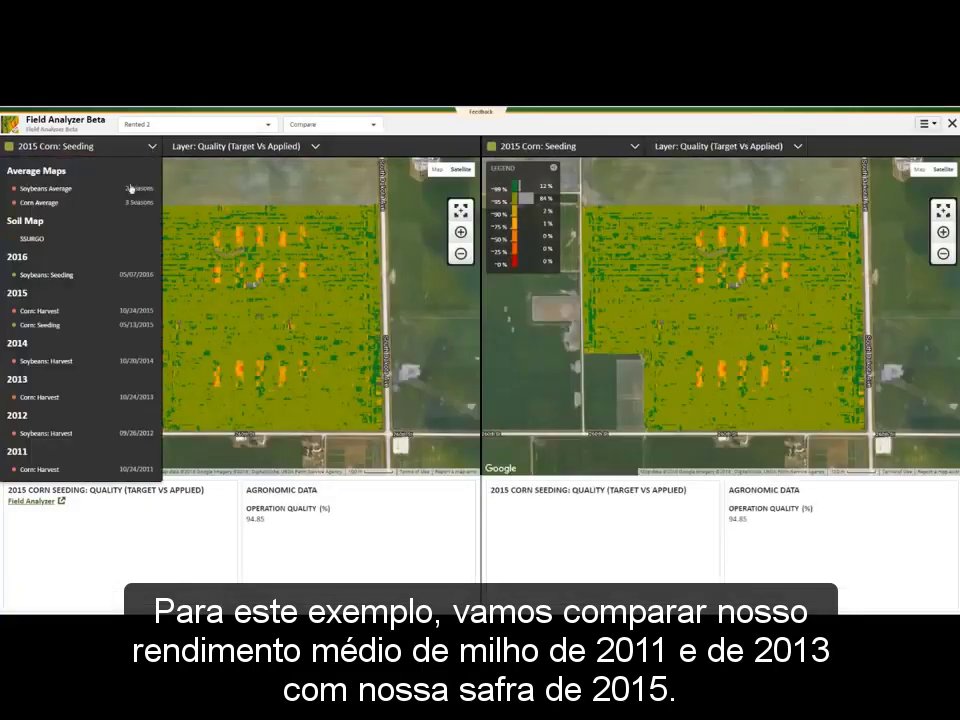
pyautogui.click(70, 204)
pyautogui.click(253, 152)
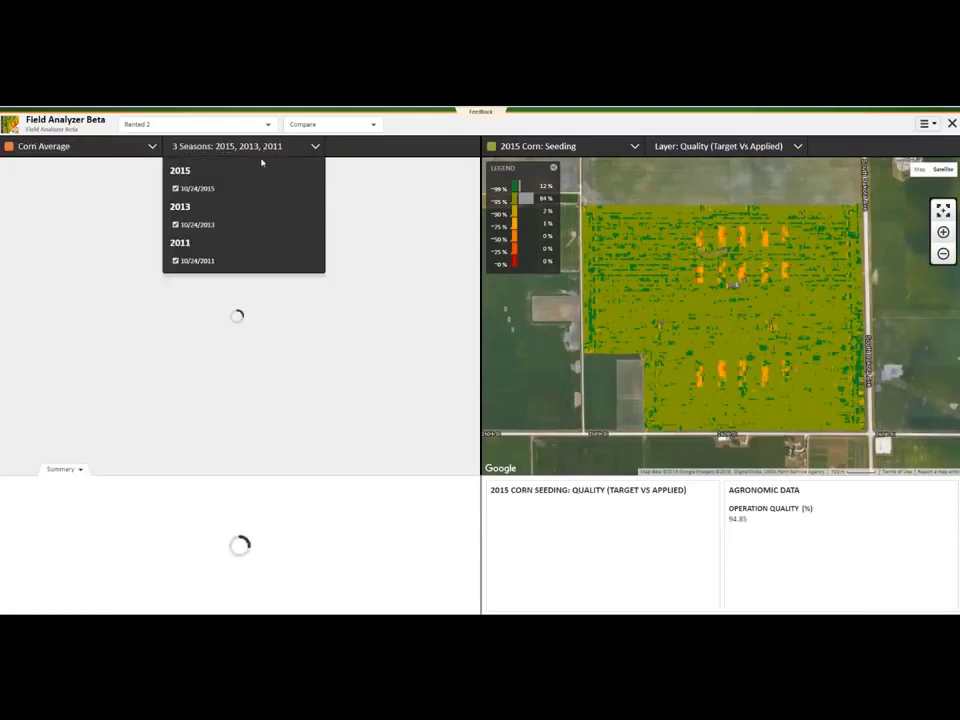
pyautogui.click(222, 189)
pyautogui.click(629, 147)
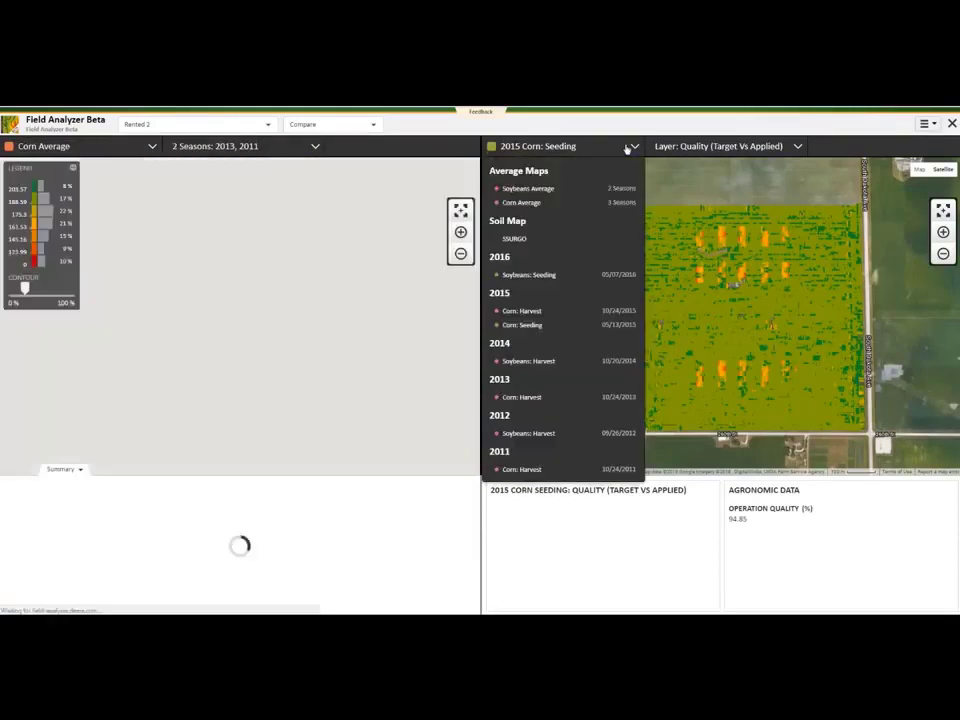
pyautogui.click(513, 311)
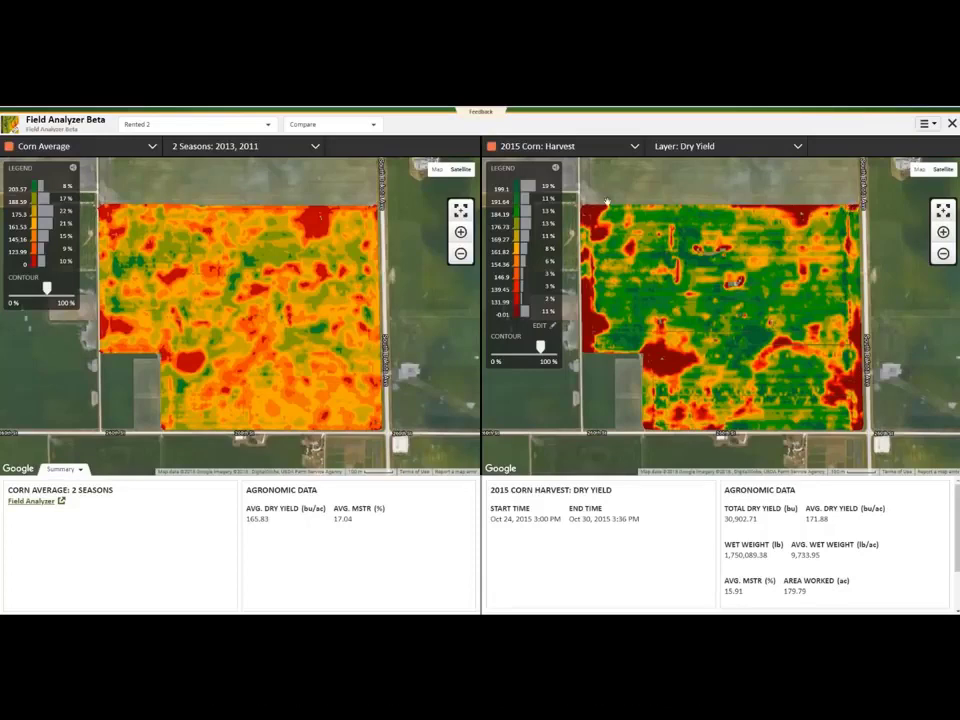
# Add 2015 back into the corn average and show the SSURGO soil map on the right
pyautogui.click(317, 150)
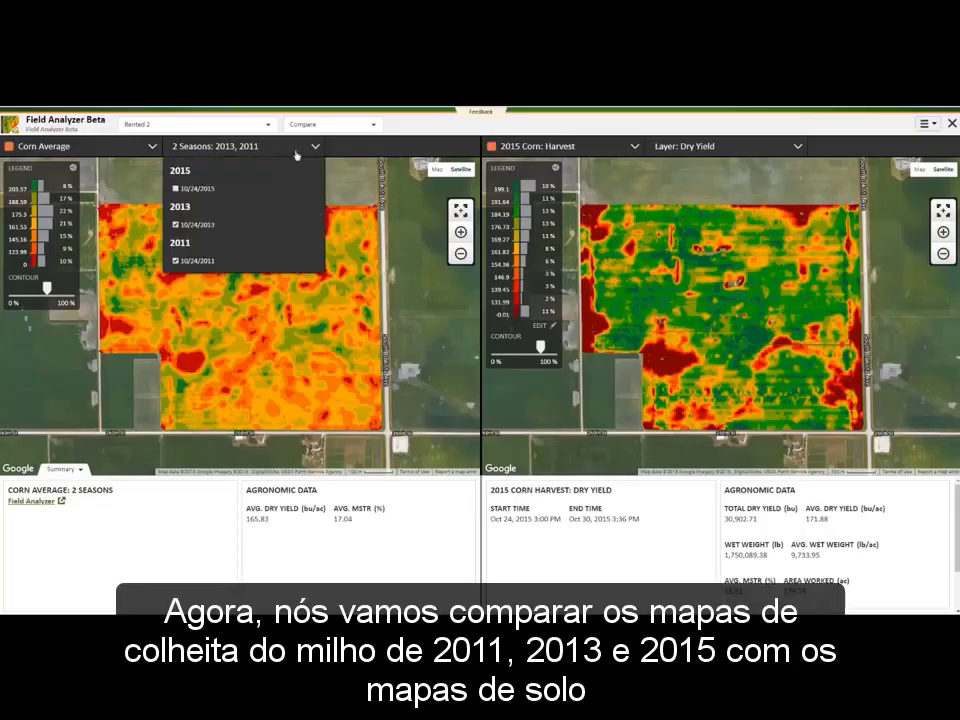
pyautogui.click(176, 188)
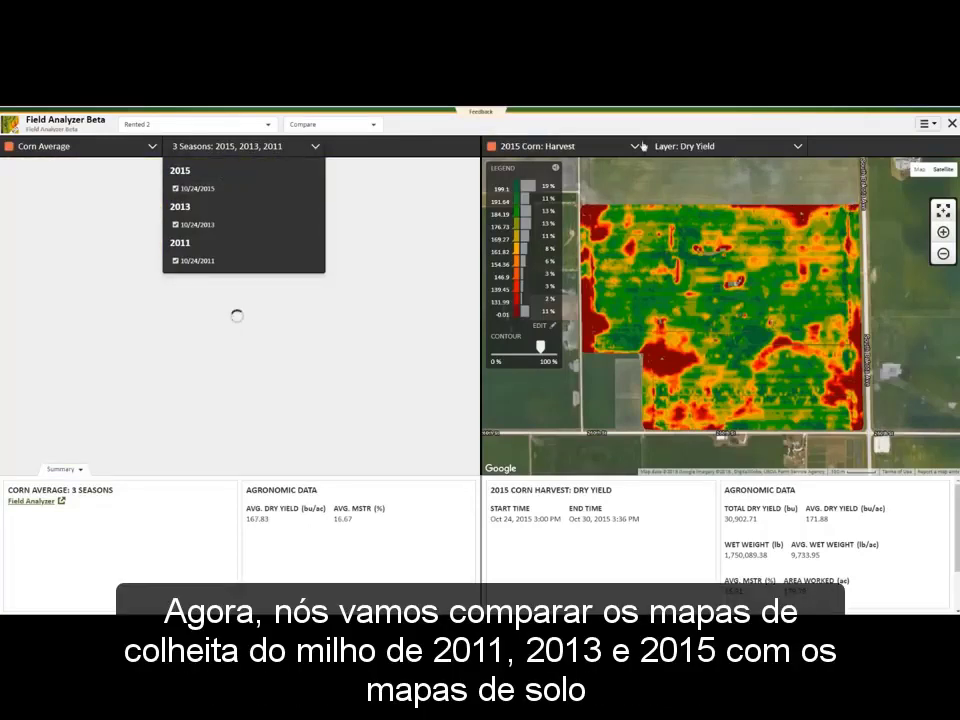
pyautogui.click(633, 149)
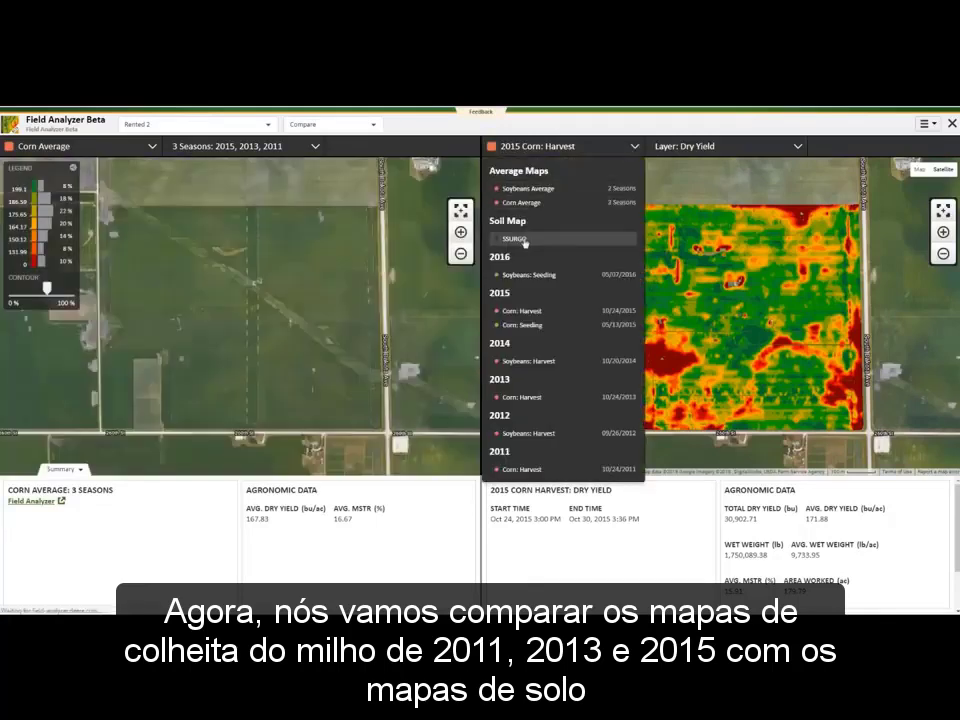
pyautogui.click(524, 241)
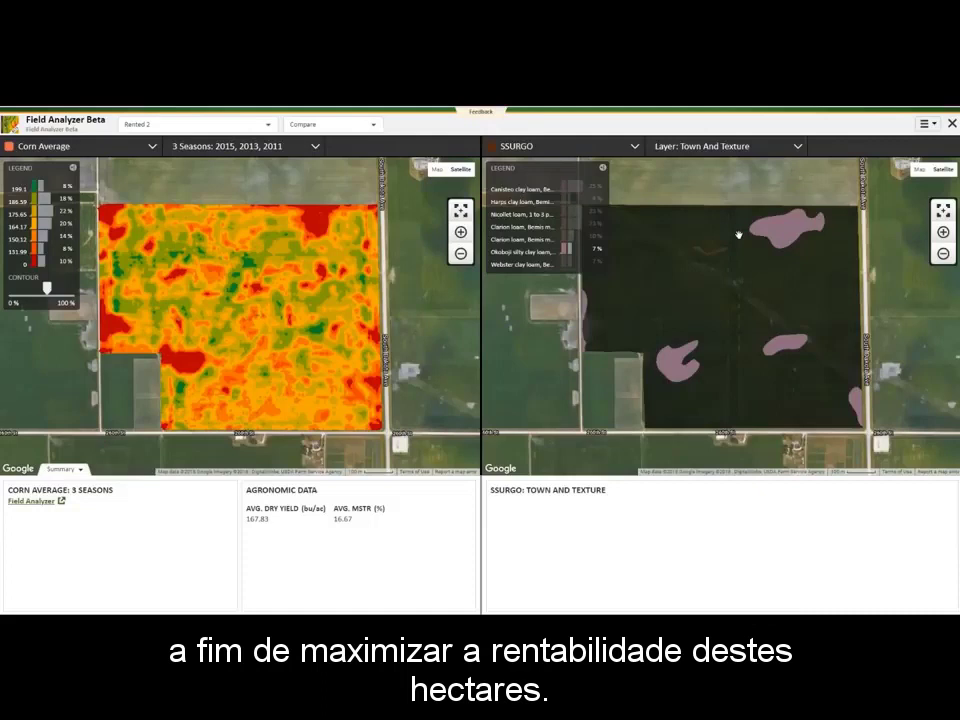
# Set both panes to 2015 Corn: Harvest, with the right pane on the Elevation layer
pyautogui.click(152, 146)
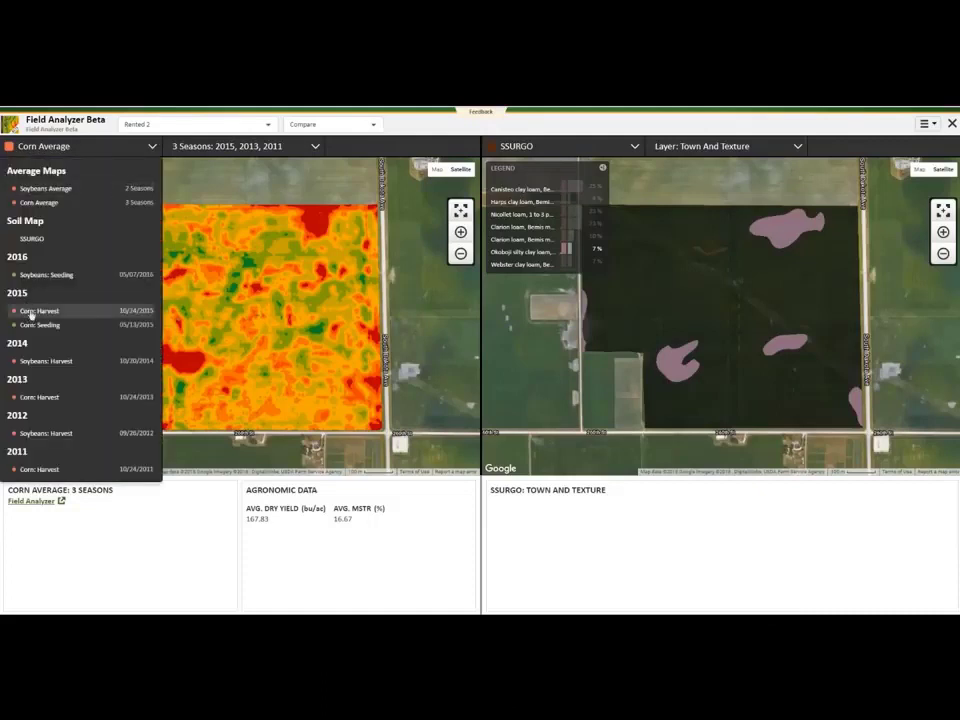
pyautogui.click(30, 311)
pyautogui.click(540, 146)
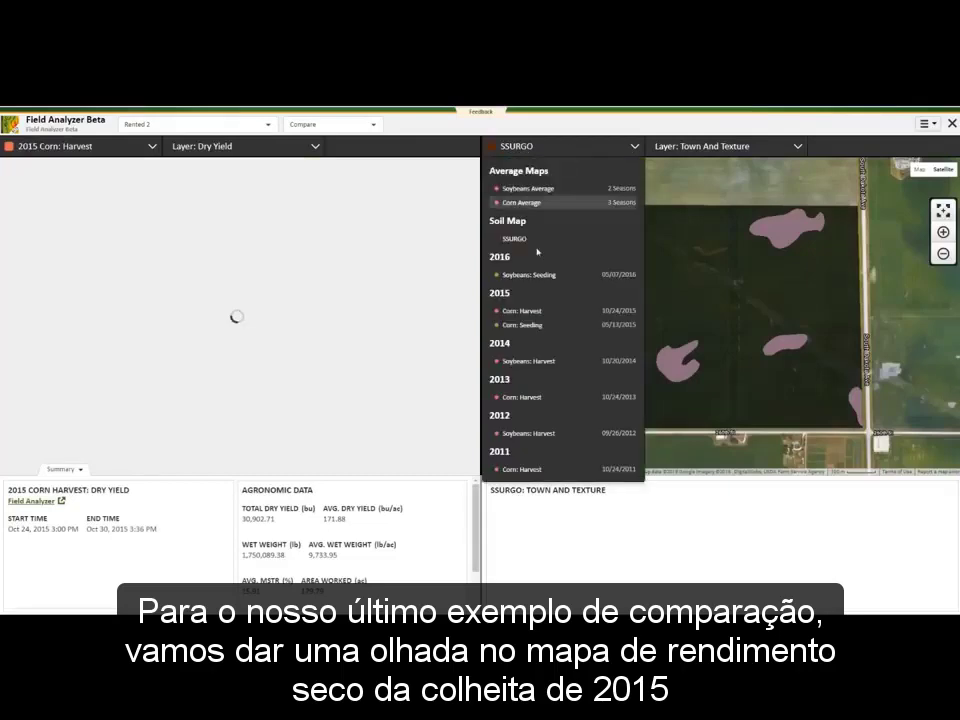
pyautogui.click(518, 311)
pyautogui.click(718, 147)
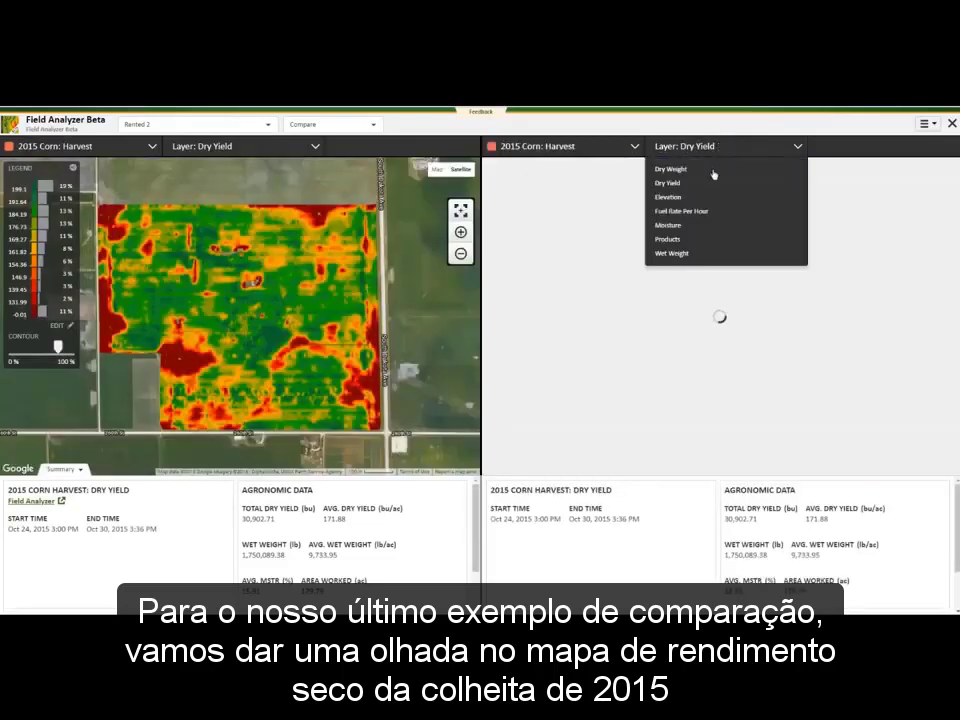
pyautogui.click(668, 197)
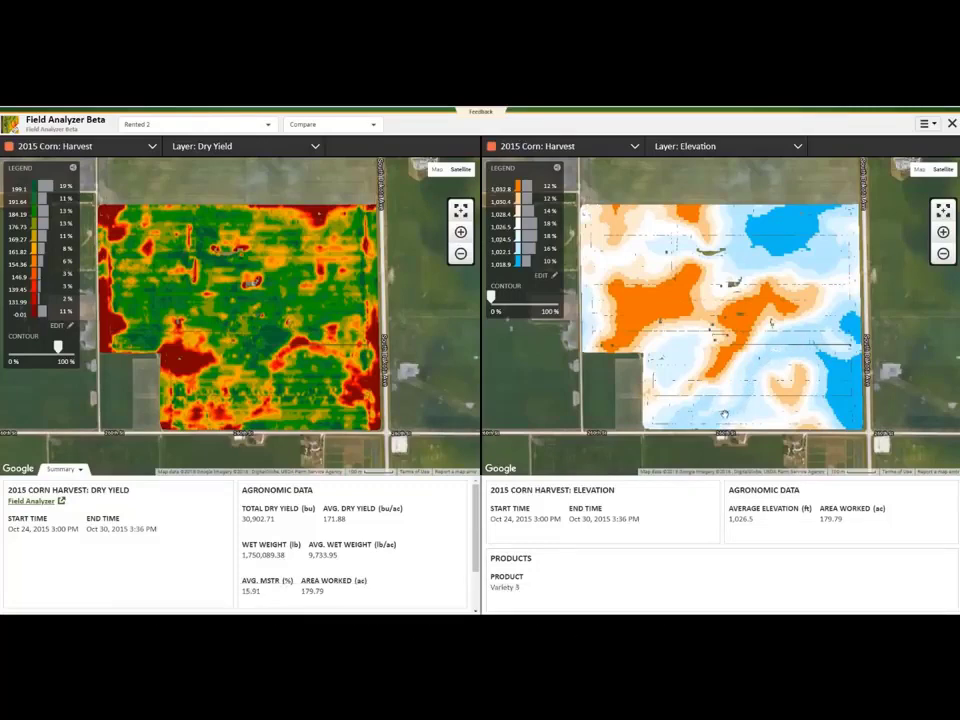
# Switch to Overlay mode with both maps set to 2012 Soybeans: Harvest
pyautogui.click(375, 127)
pyautogui.click(350, 185)
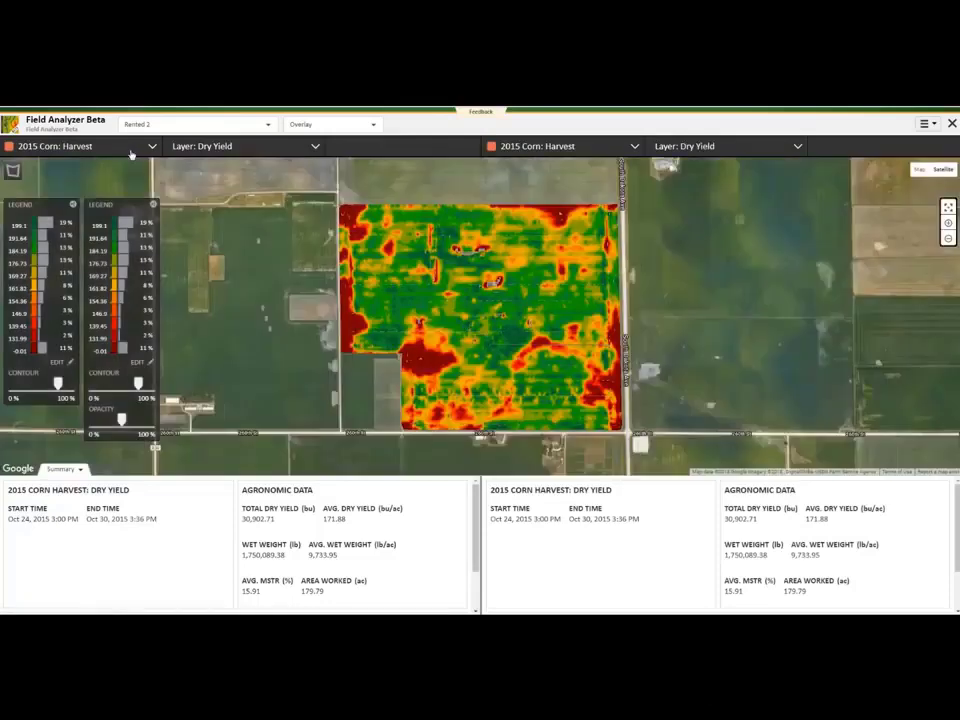
pyautogui.click(137, 148)
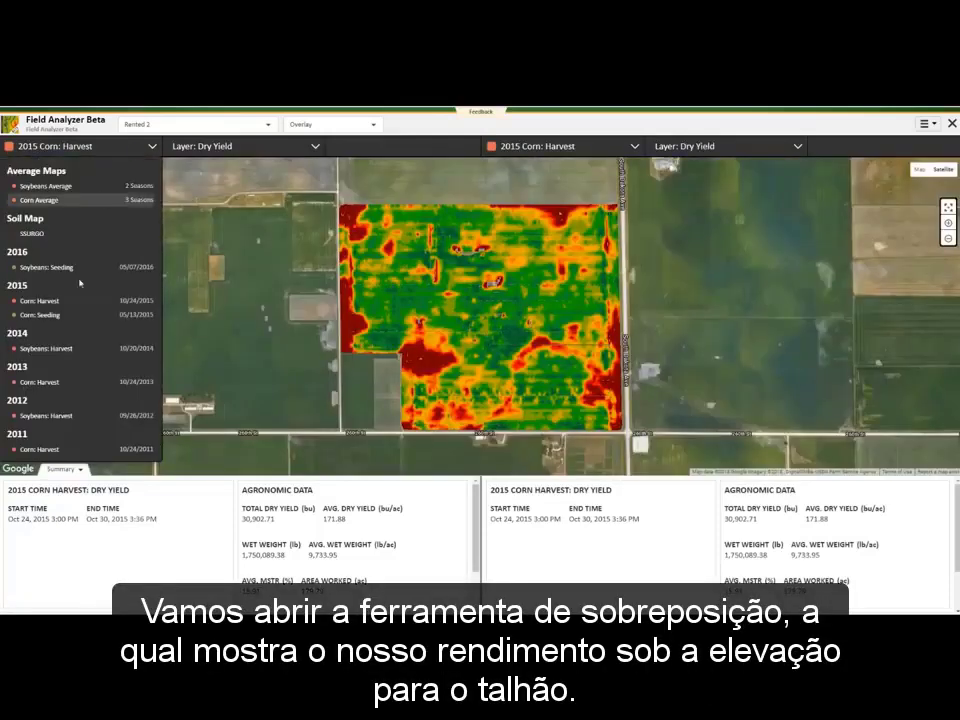
pyautogui.click(52, 416)
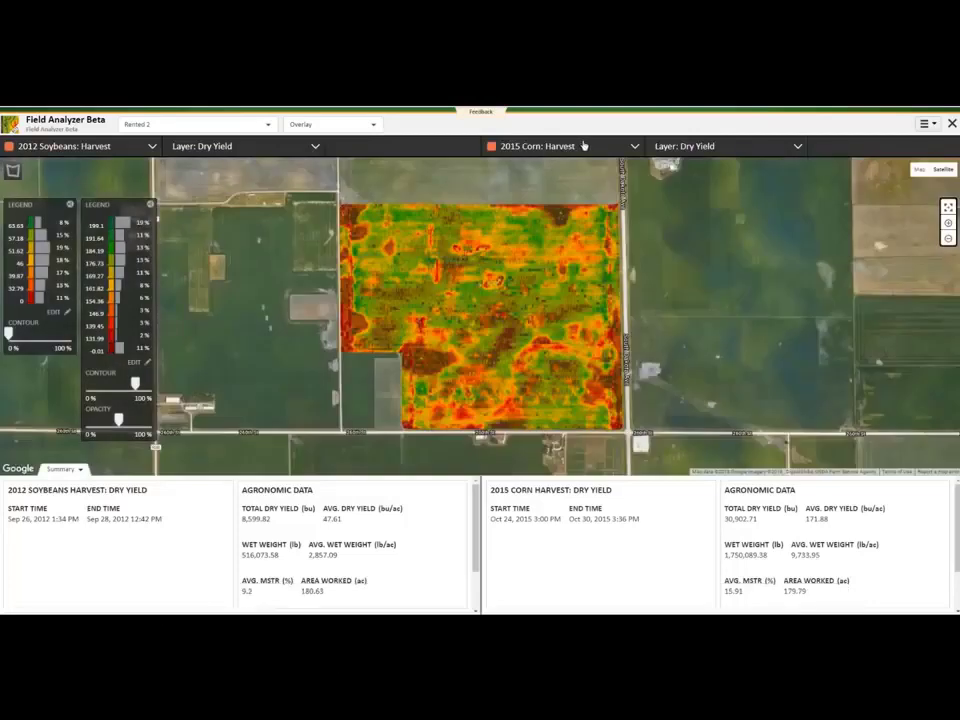
pyautogui.click(584, 146)
pyautogui.click(519, 414)
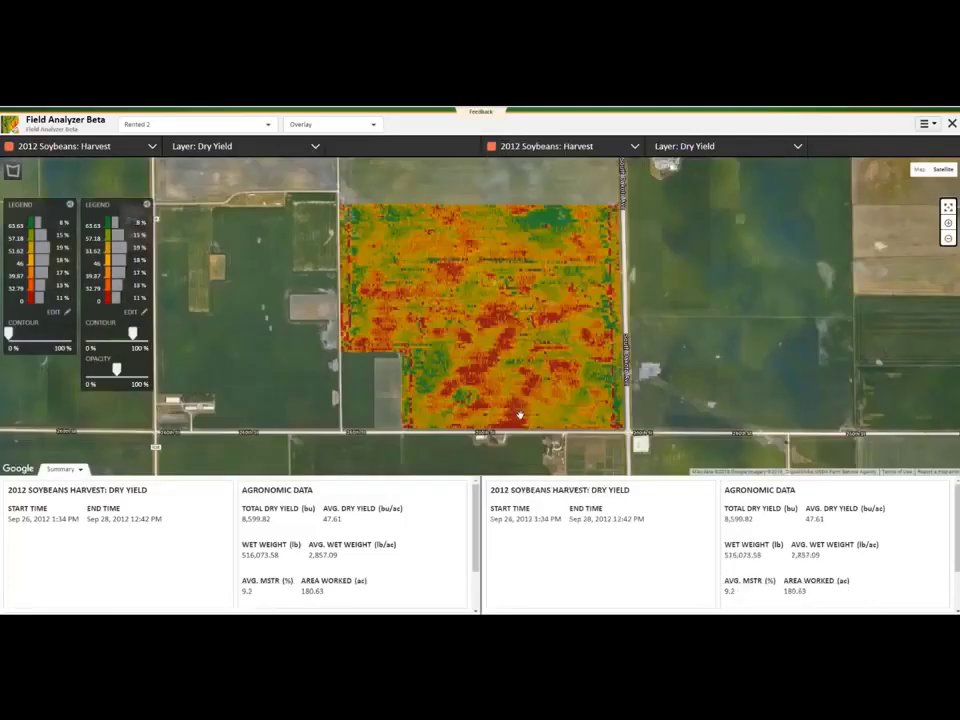
# Set the second map to the Elevation layer and adjust the Opacity slider to blend it
pyautogui.click(704, 146)
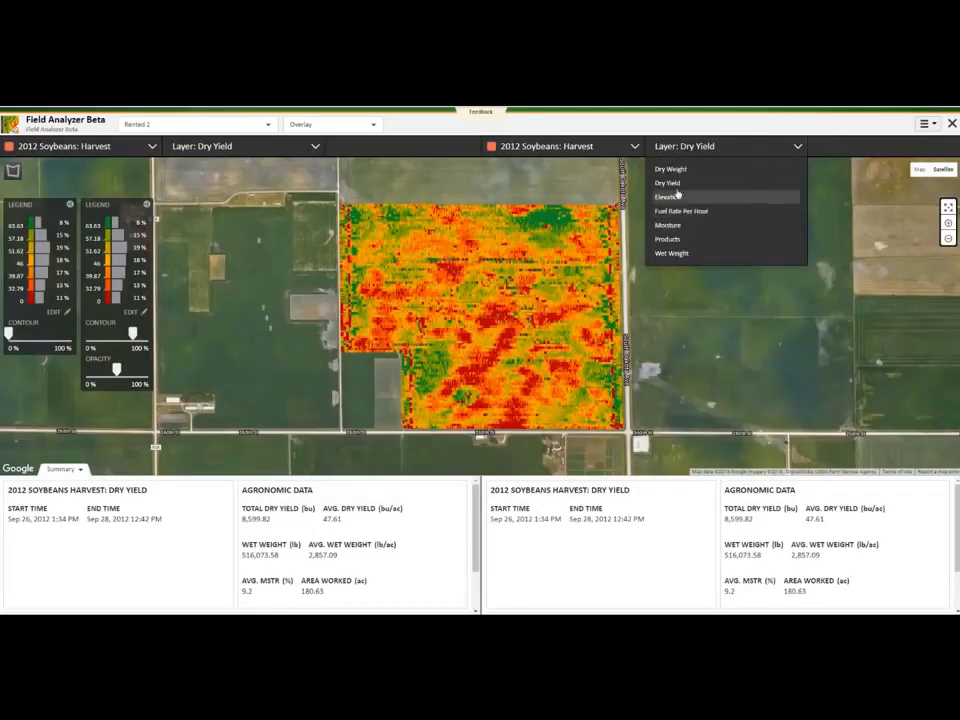
pyautogui.click(673, 195)
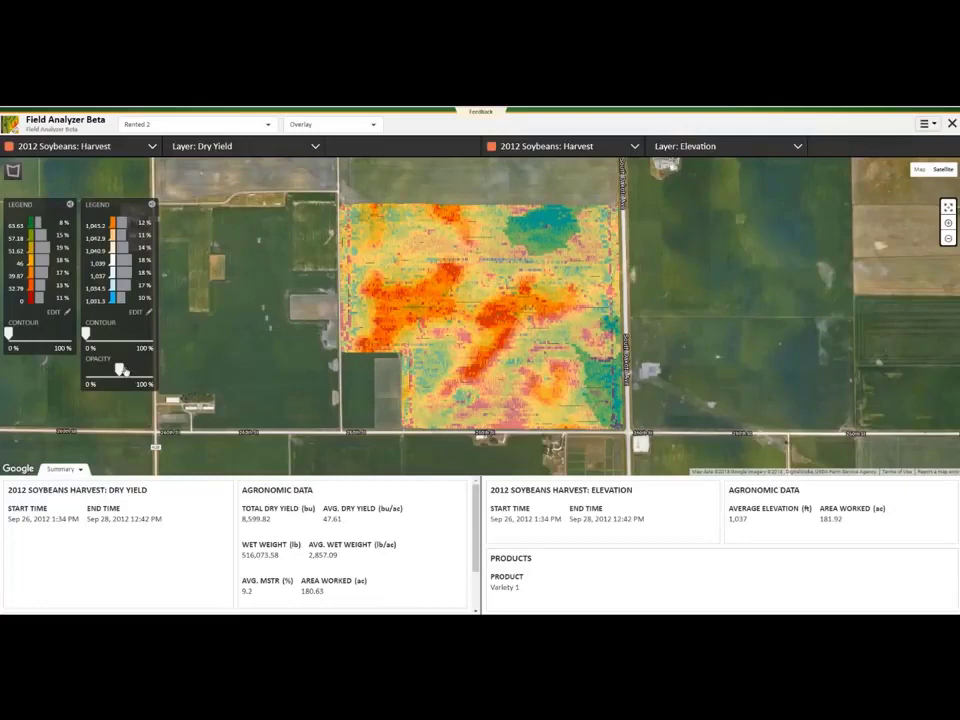
pyautogui.moveTo(122, 370); pyautogui.dragTo(143, 370)
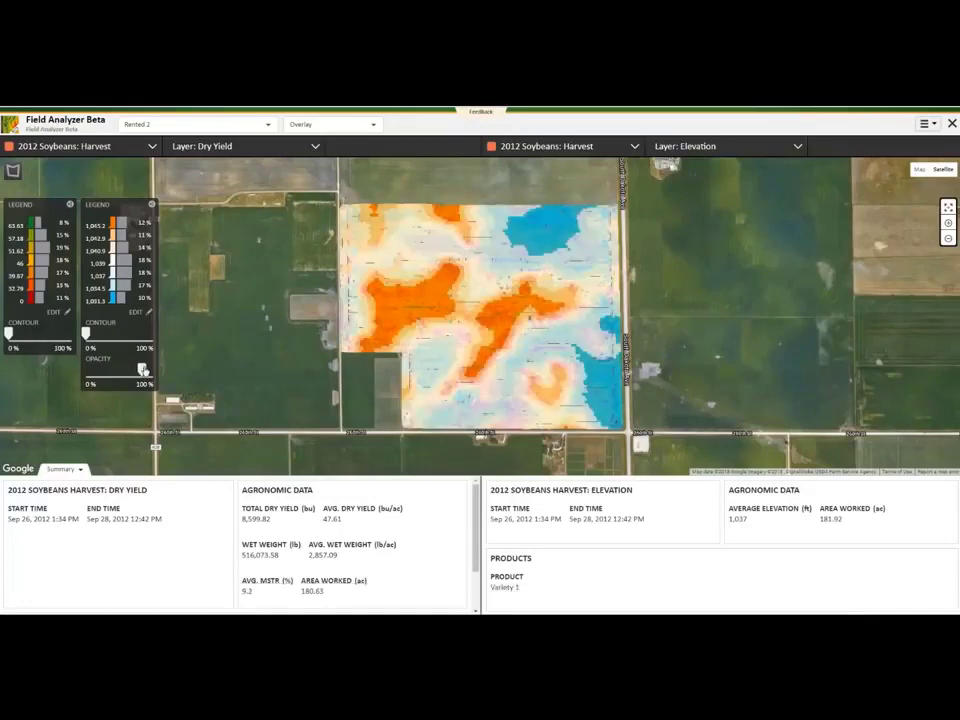